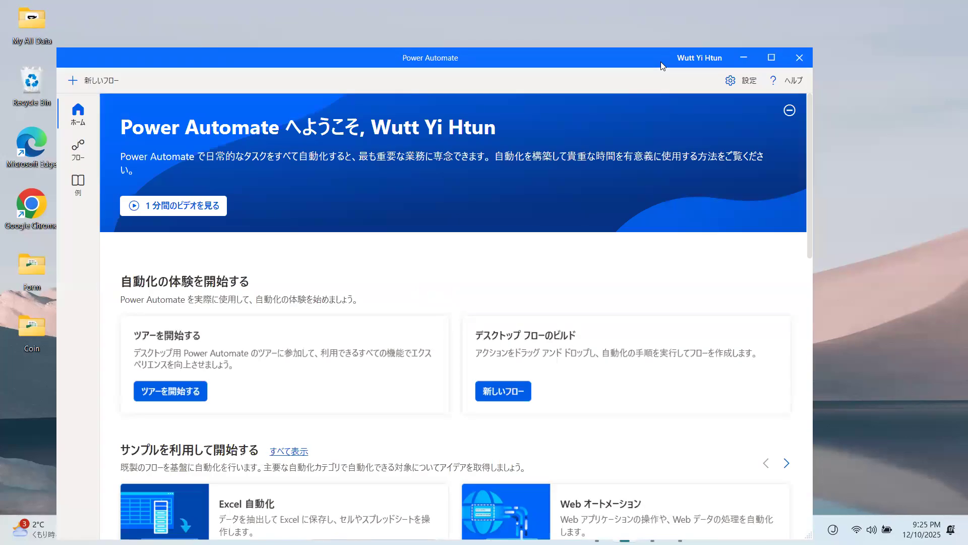
Dismiss the Power Automate update offer and create a new desktop flow named Day1
click(772, 57)
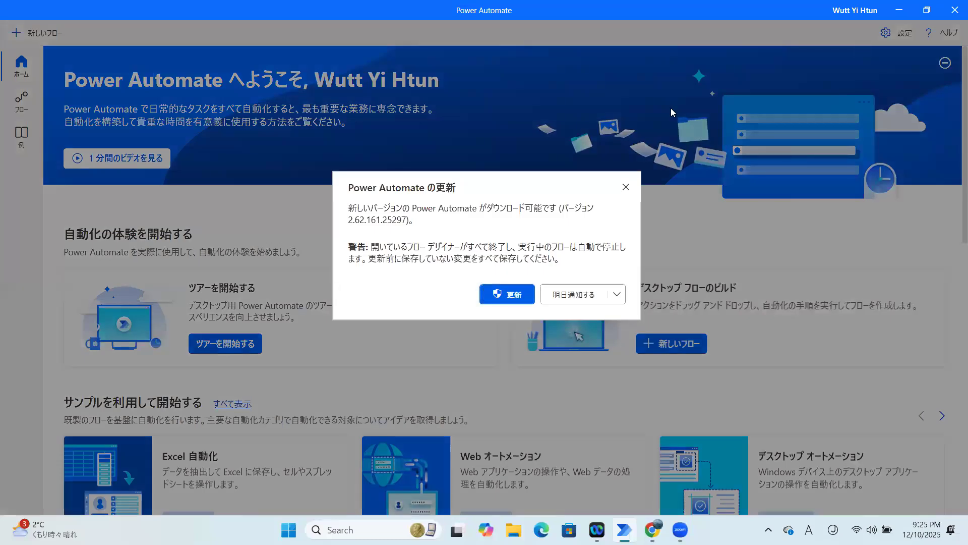
click(625, 187)
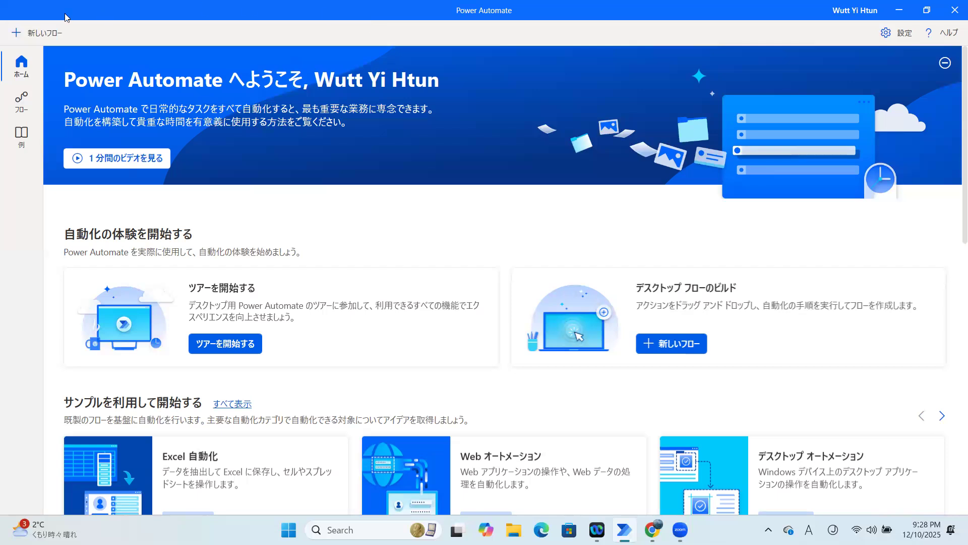
click(18, 33)
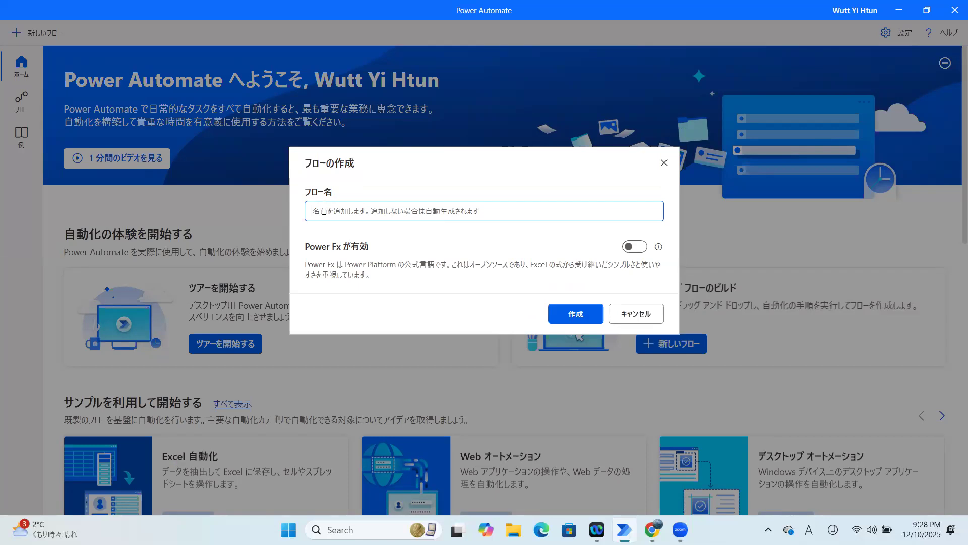
key(Zenkaku_Hankaku)
key(Zenkaku_Hankaku)
text(Day1)
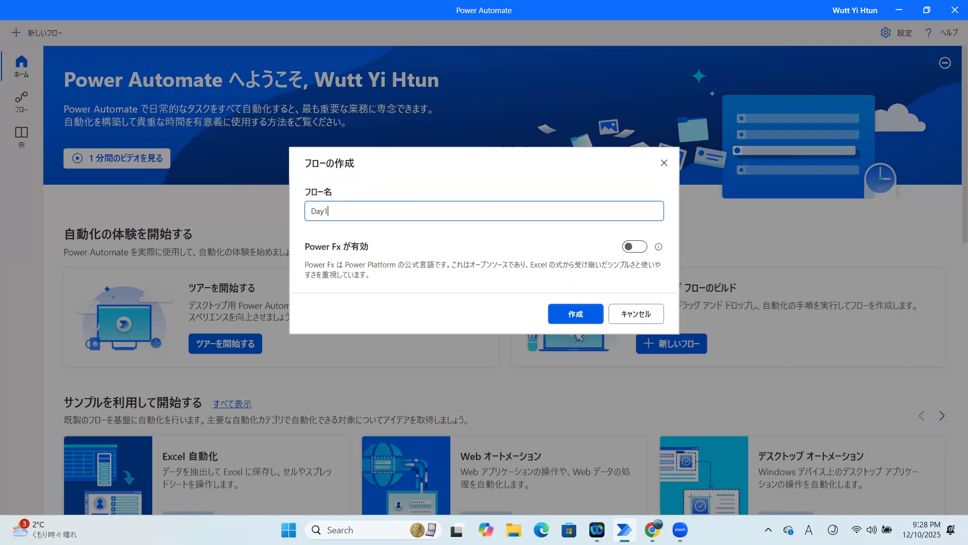
click(587, 314)
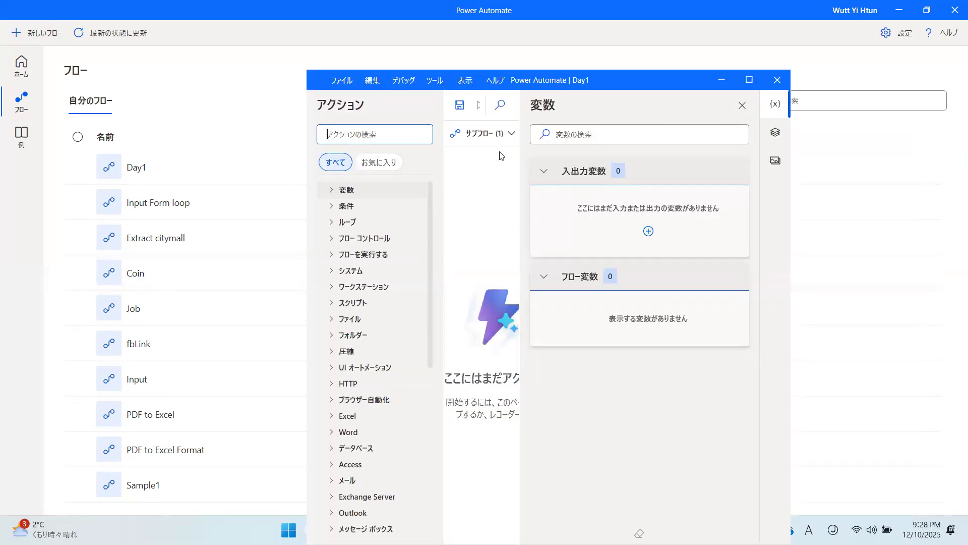
Close the variables pane and maximize the Day1 flow designer window
click(742, 106)
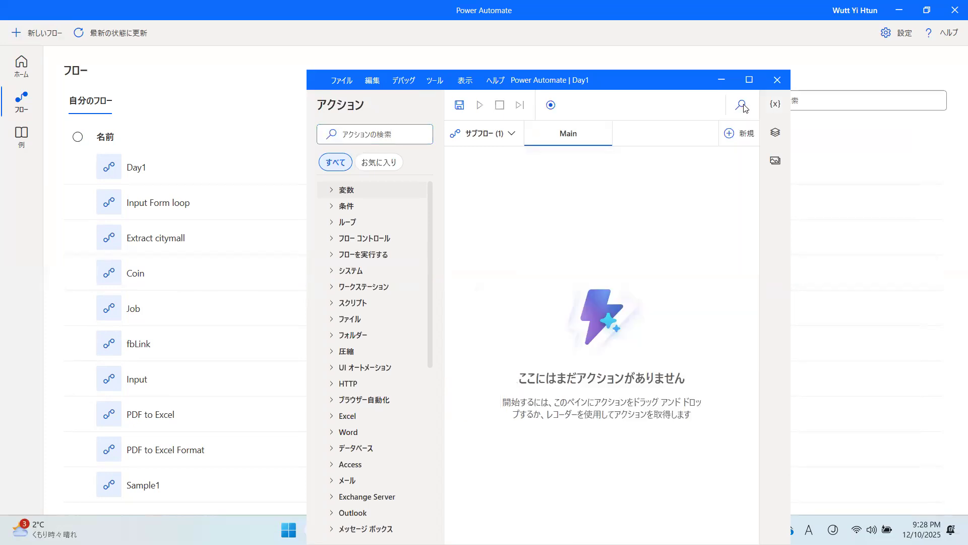
click(750, 80)
click(38, 68)
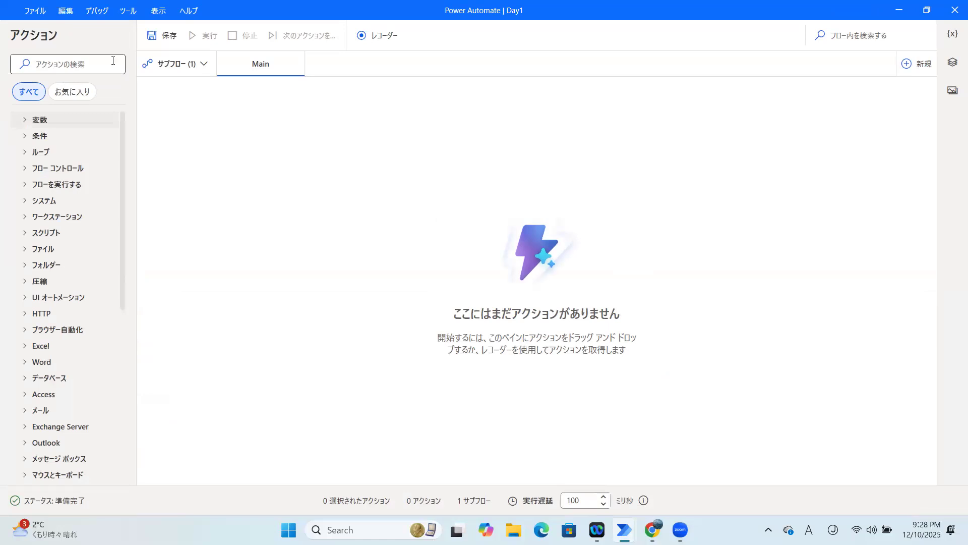
Look through the action categories, expand the Excel group and widen the actions pane so the action names are readable
scroll(57, 124, down, 5)
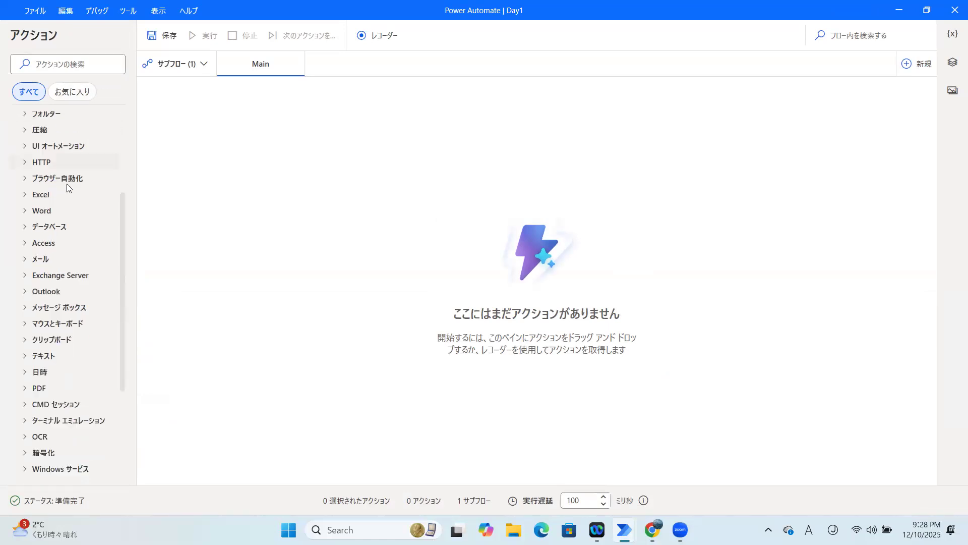
scroll(73, 258, down, 3)
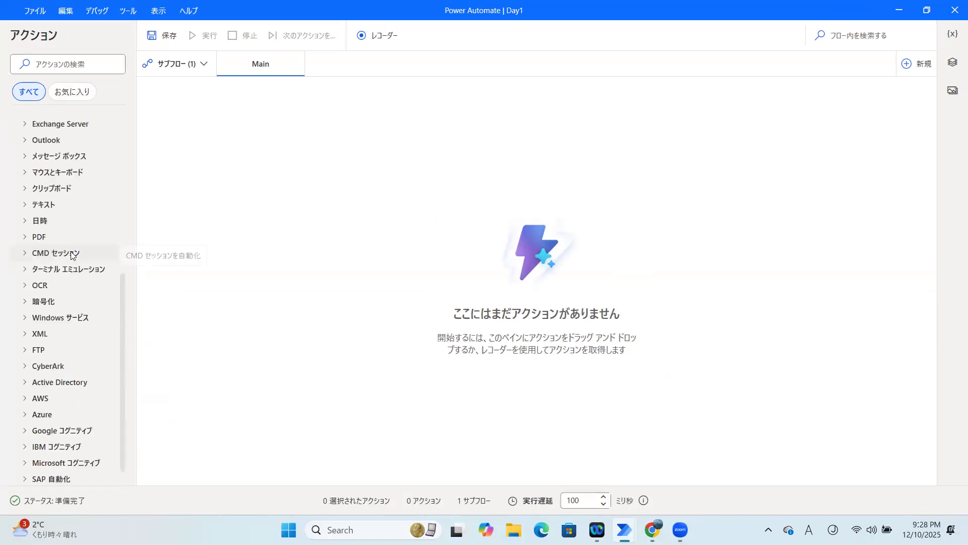
scroll(73, 254, up, 4)
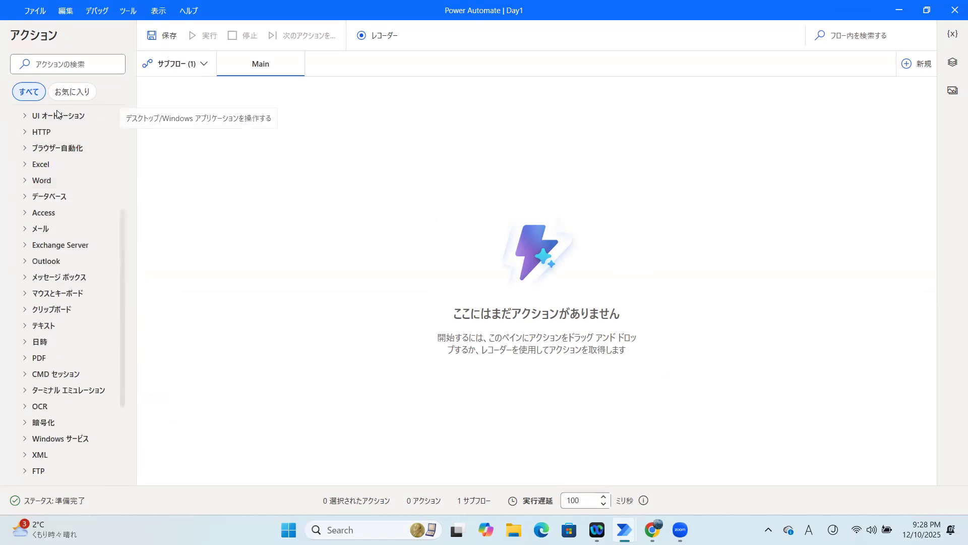
scroll(35, 121, up, 6)
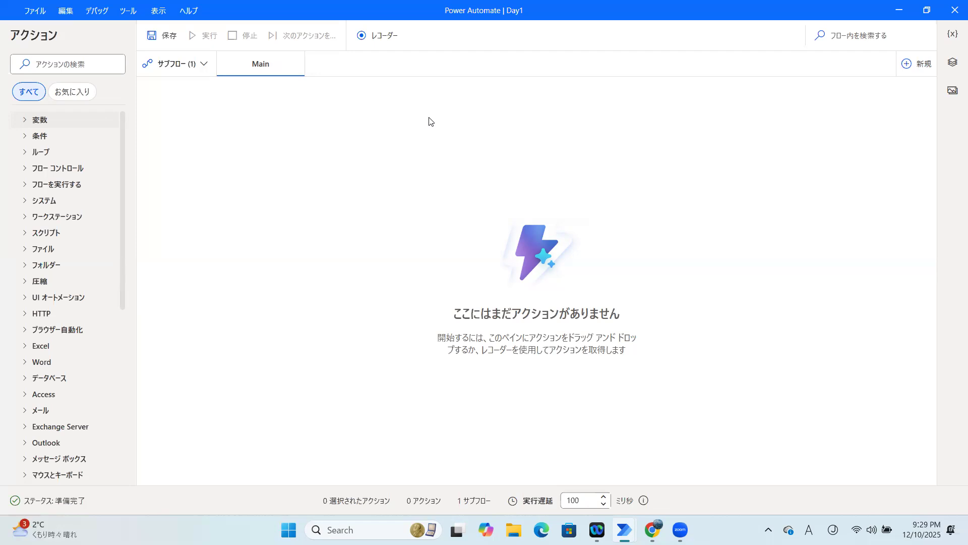
click(28, 347)
scroll(71, 274, down, 2)
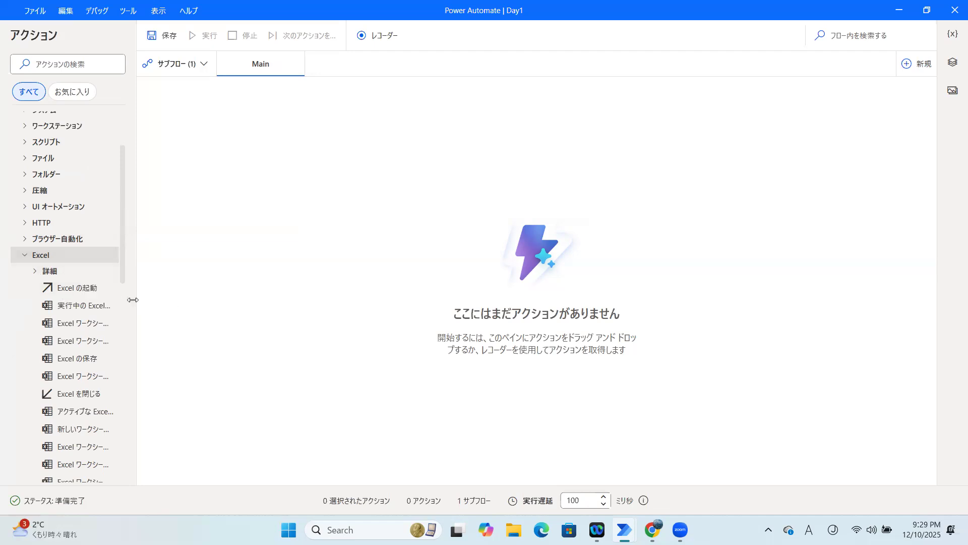
drag(133, 301, 176, 302)
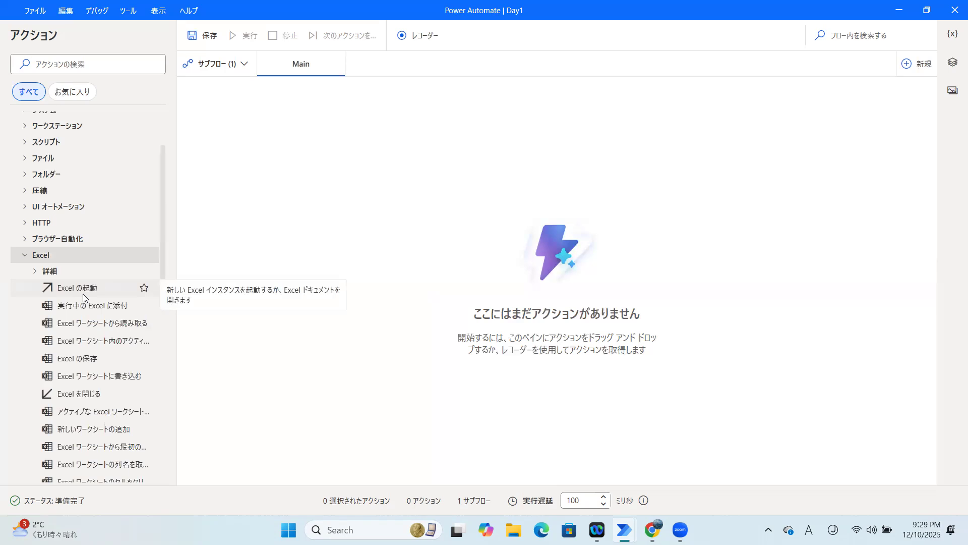
Add an "Excel の起動" action to the Main subflow using the blank document option (空のドキュメントを使用) and save it
drag(75, 292, 314, 127)
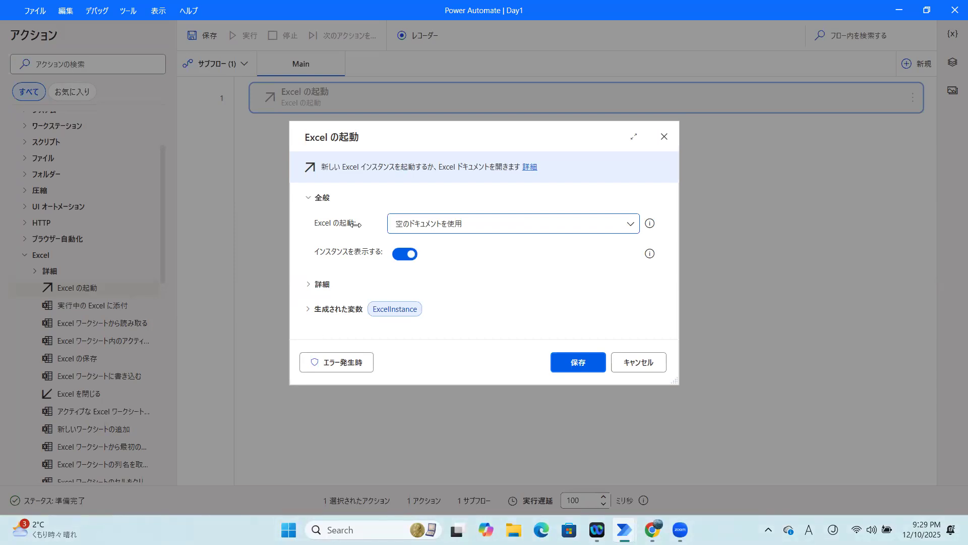
click(624, 225)
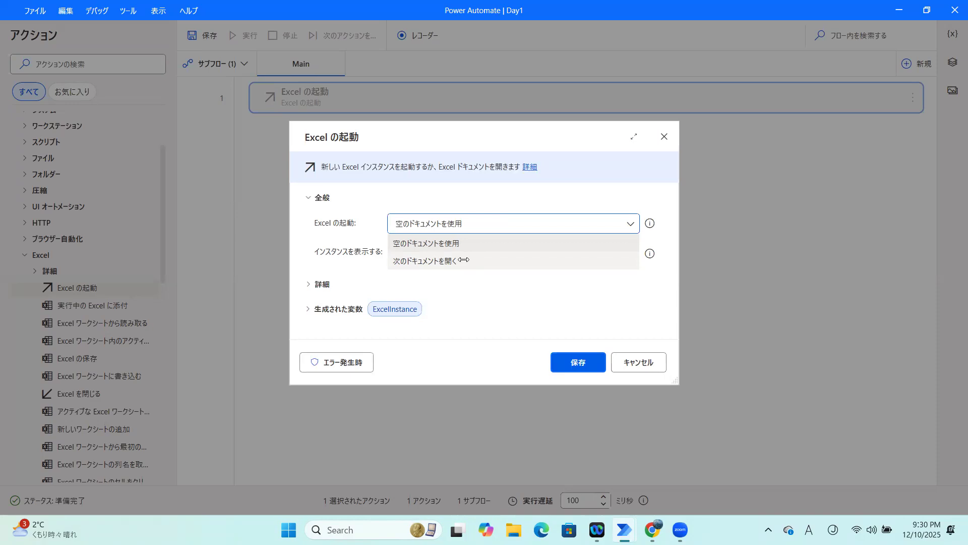
click(406, 244)
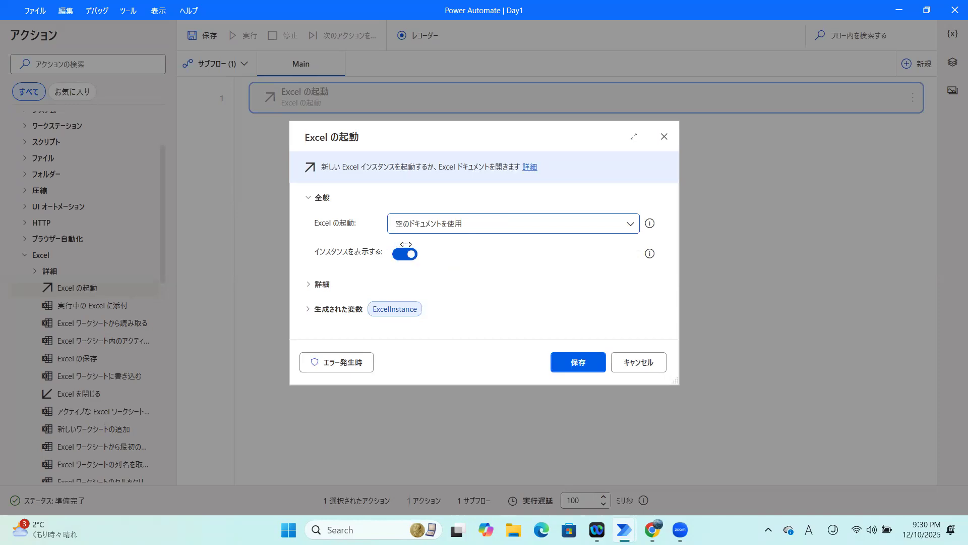
click(309, 284)
scroll(429, 274, down, 1)
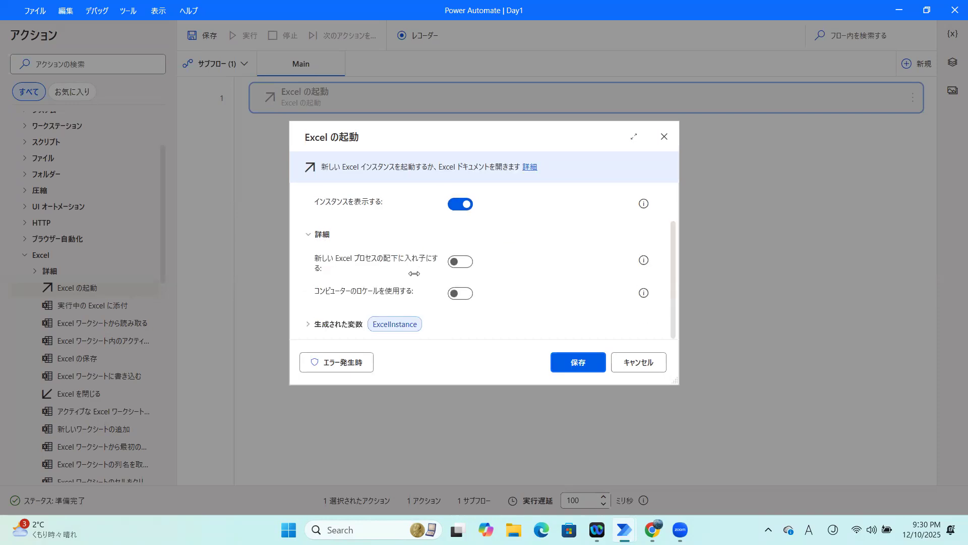
click(308, 234)
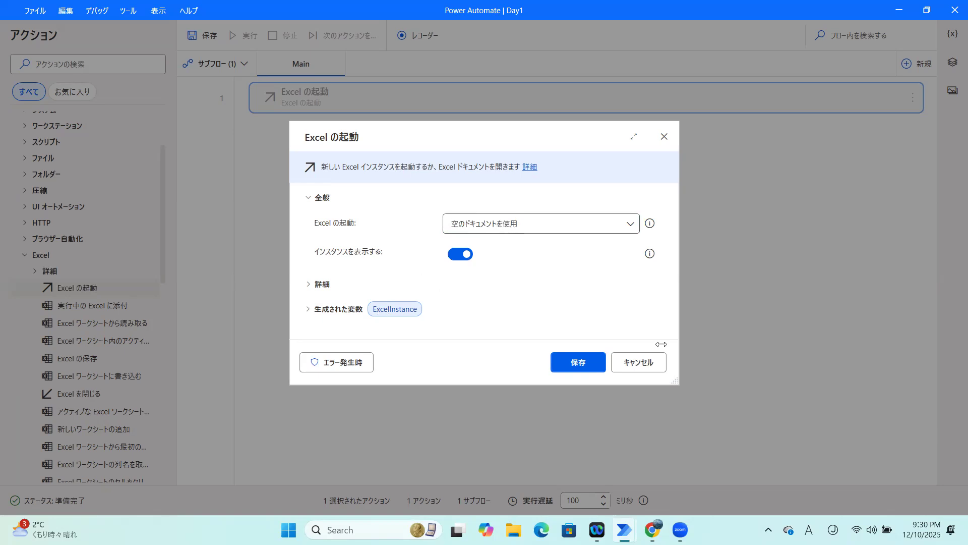
click(587, 362)
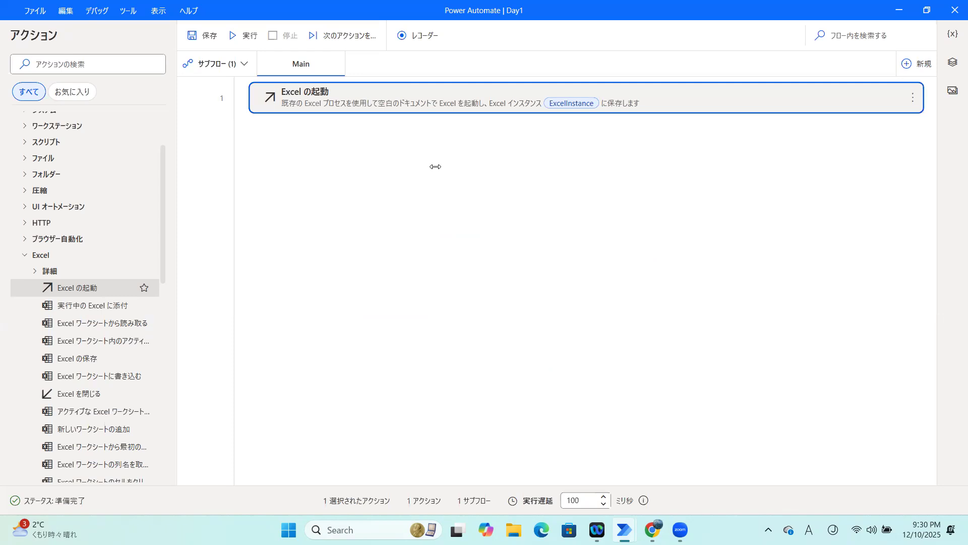
Run the flow to test it, bring the launched blank workbook into view and close it
click(234, 35)
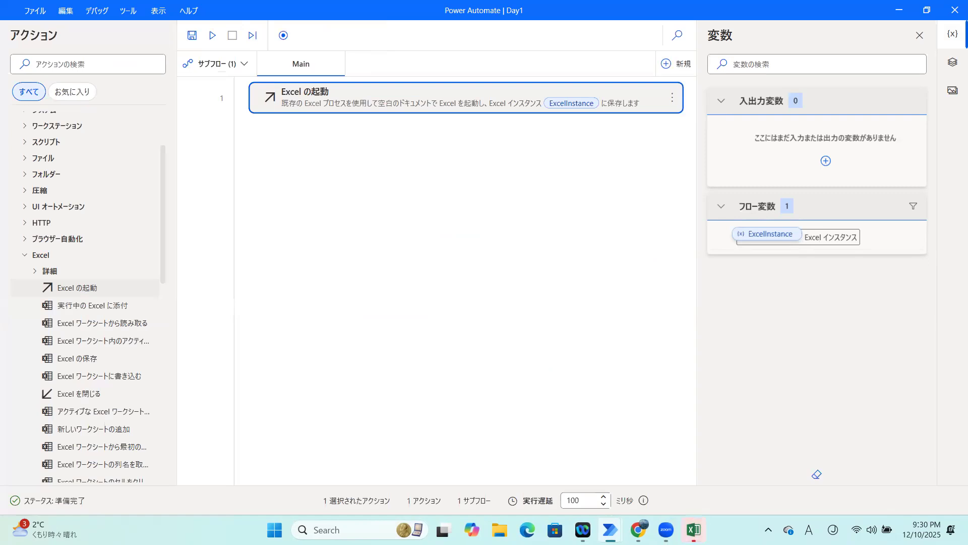
click(899, 11)
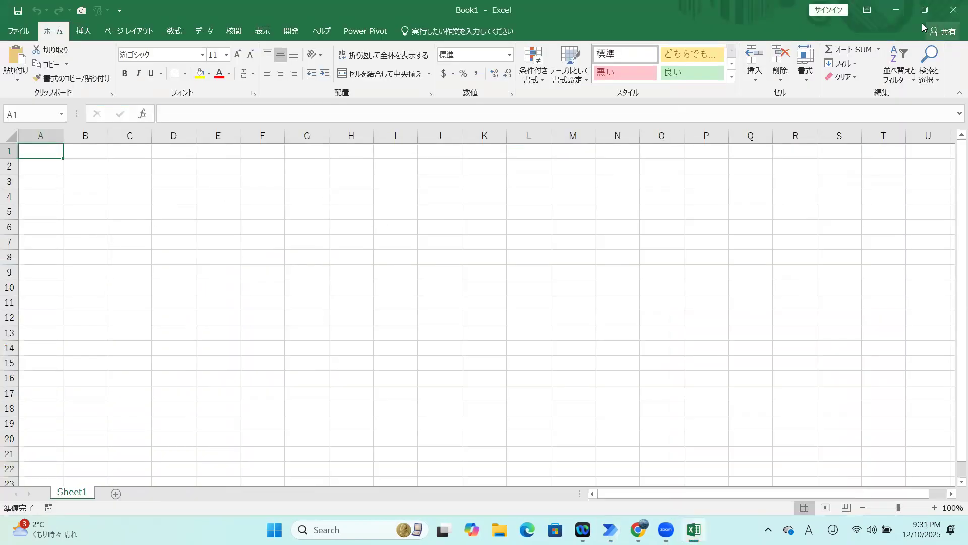
click(955, 10)
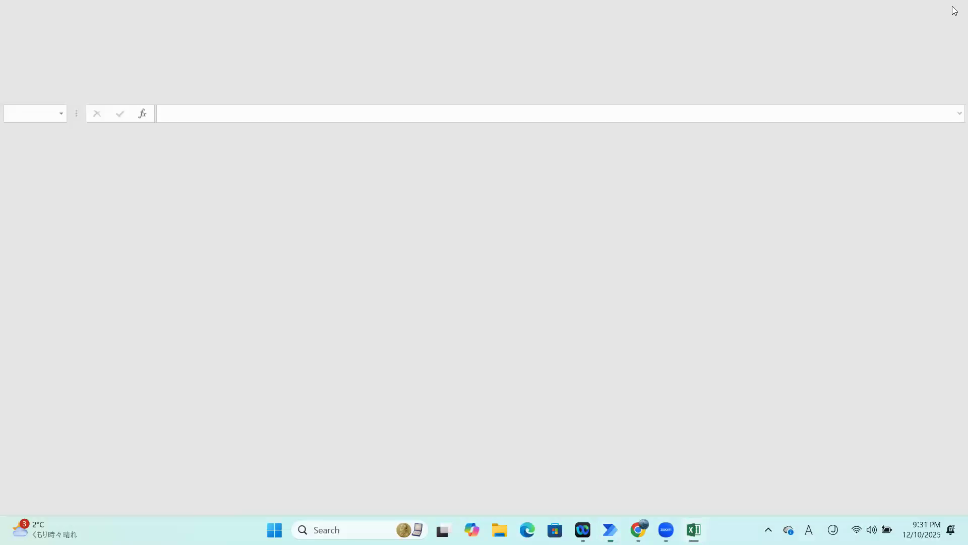
click(899, 9)
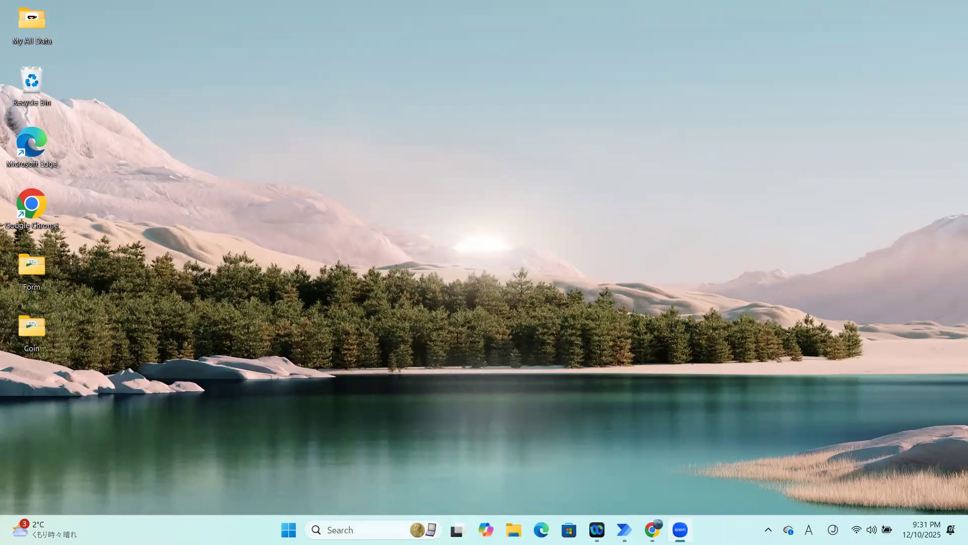
click(652, 530)
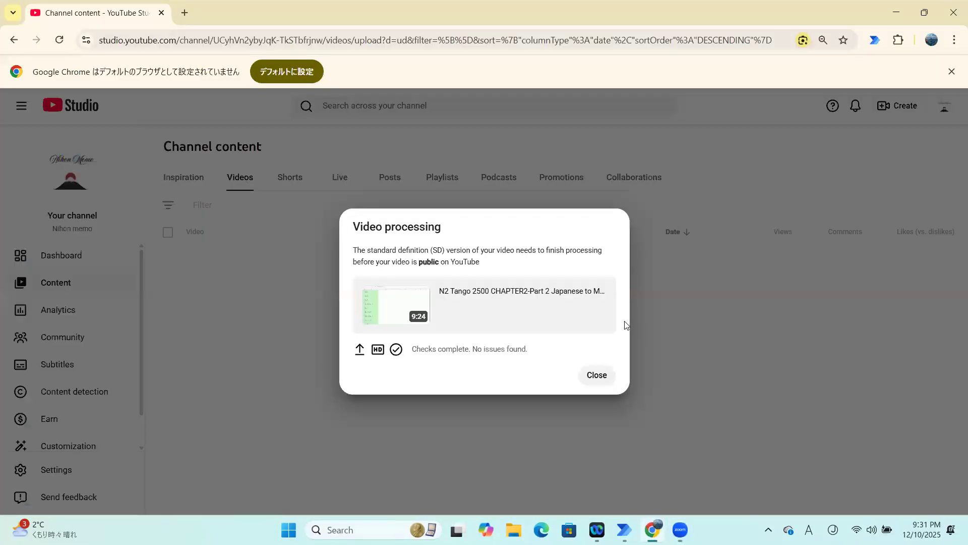
click(895, 14)
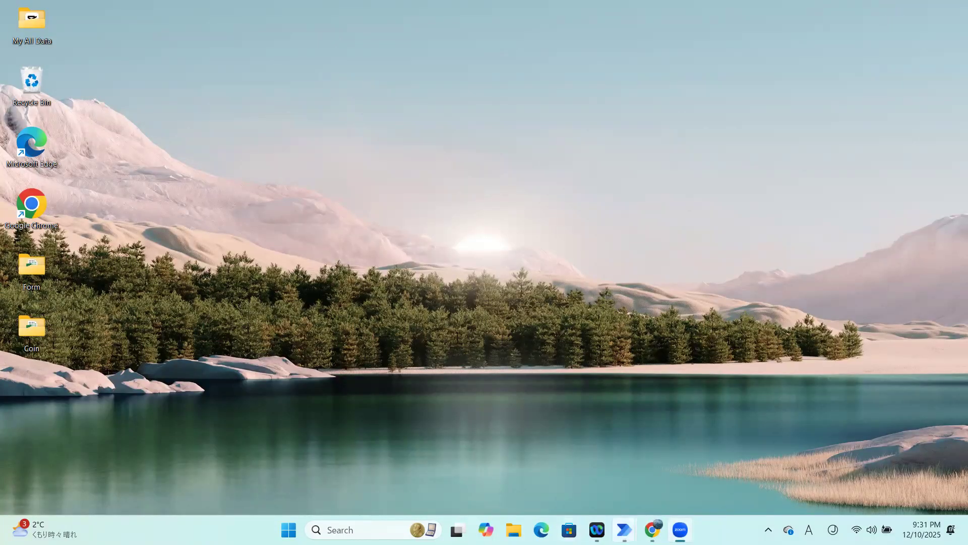
Return to the Day1 flow and add an "Excel を閉じる" action after the launch action, targeting %ExcelInstance%
click(636, 525)
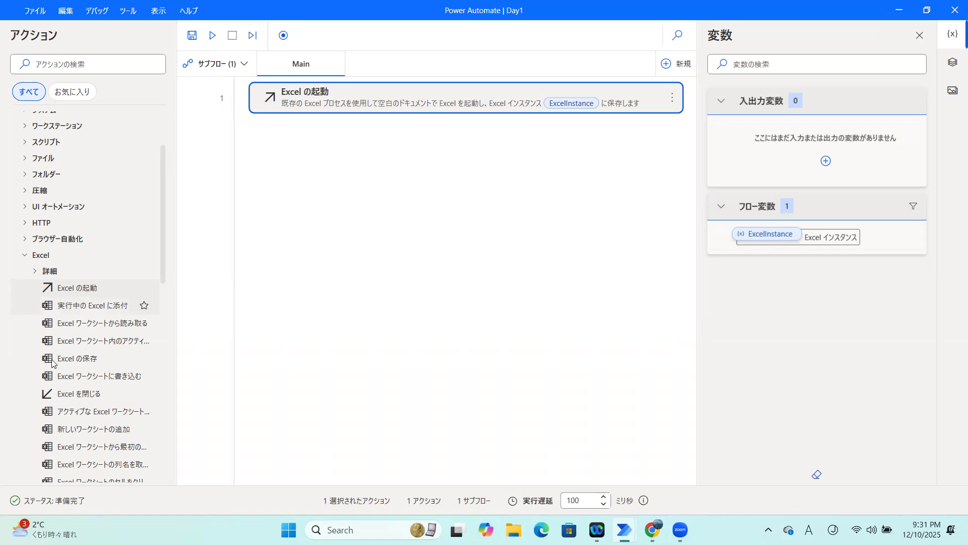
drag(77, 396, 410, 150)
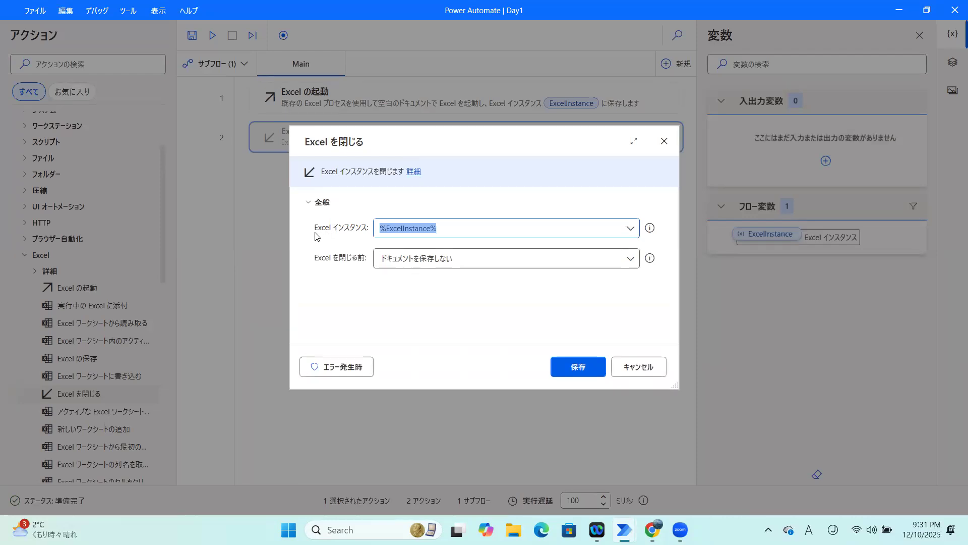
click(630, 230)
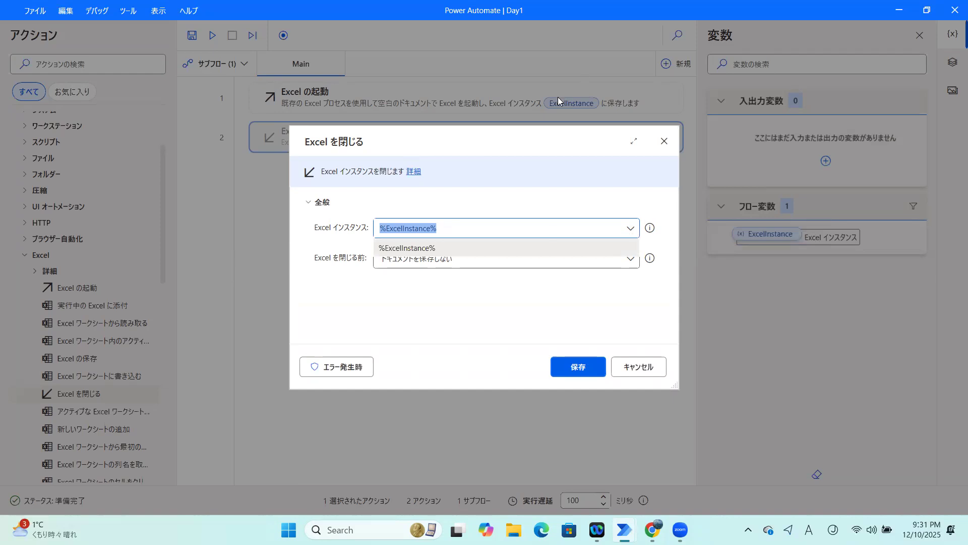
click(423, 247)
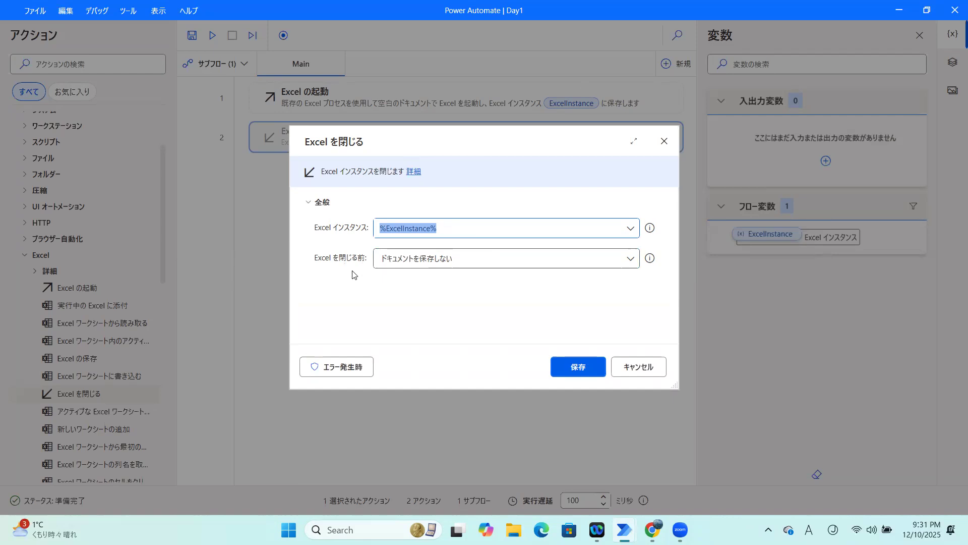
Set the close action to 名前を付けてドキュメントを保存 with the document format Excel ブック (.xlsx) and save the action
click(628, 258)
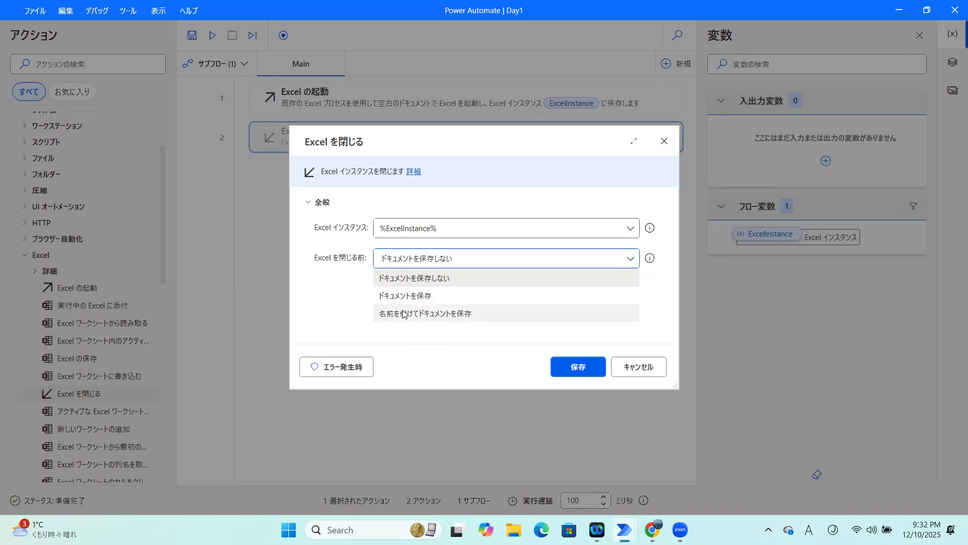
click(416, 314)
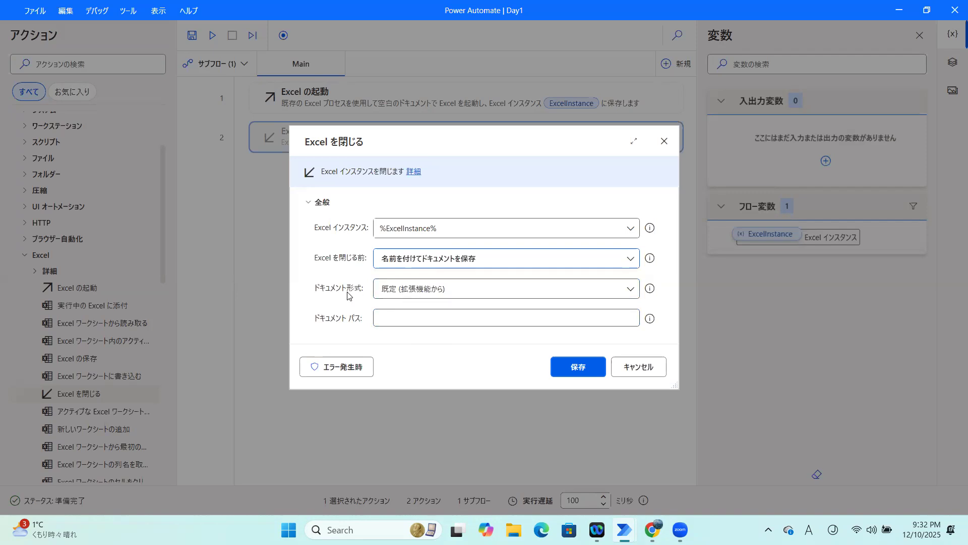
click(461, 289)
click(417, 327)
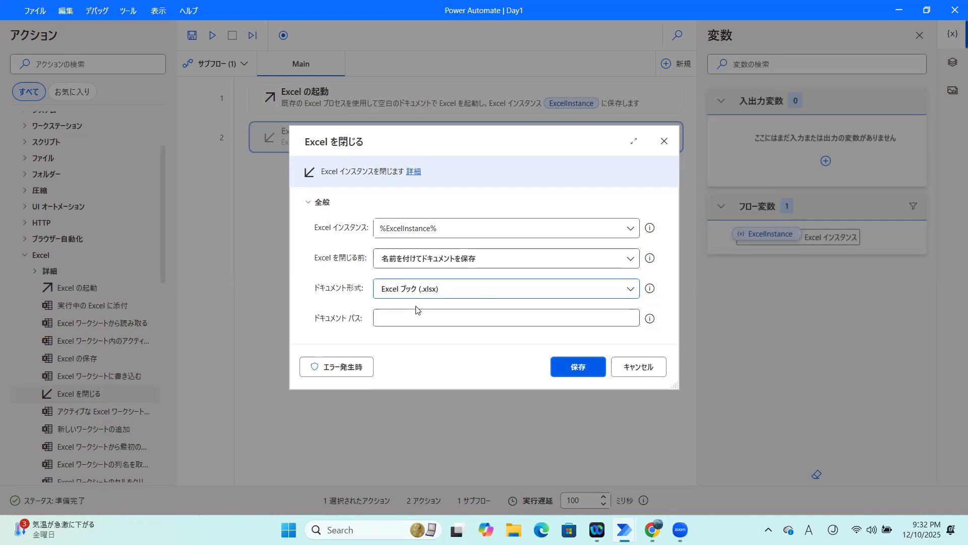
click(576, 366)
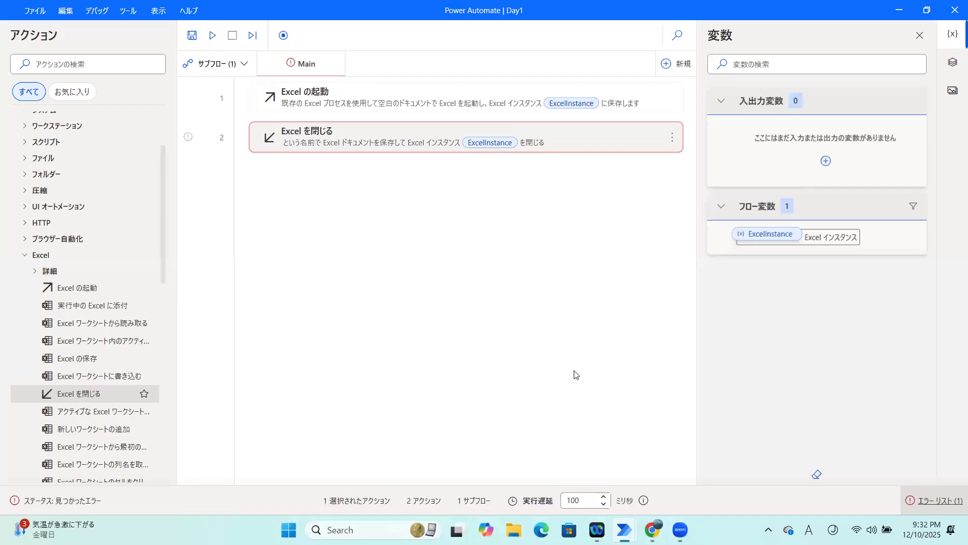
Copy the path of the Coin folder on the desktop and return to the Day1 flow
click(899, 10)
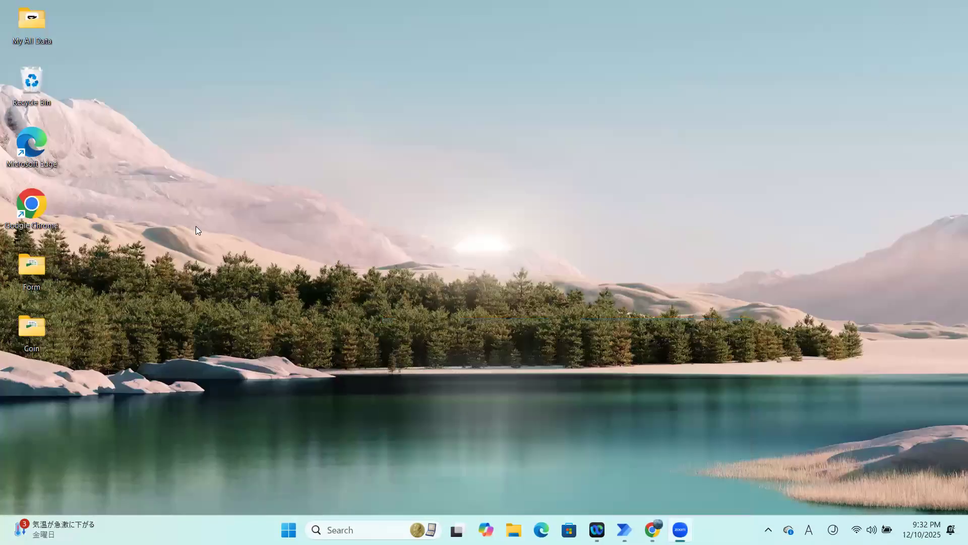
right_click(30, 325)
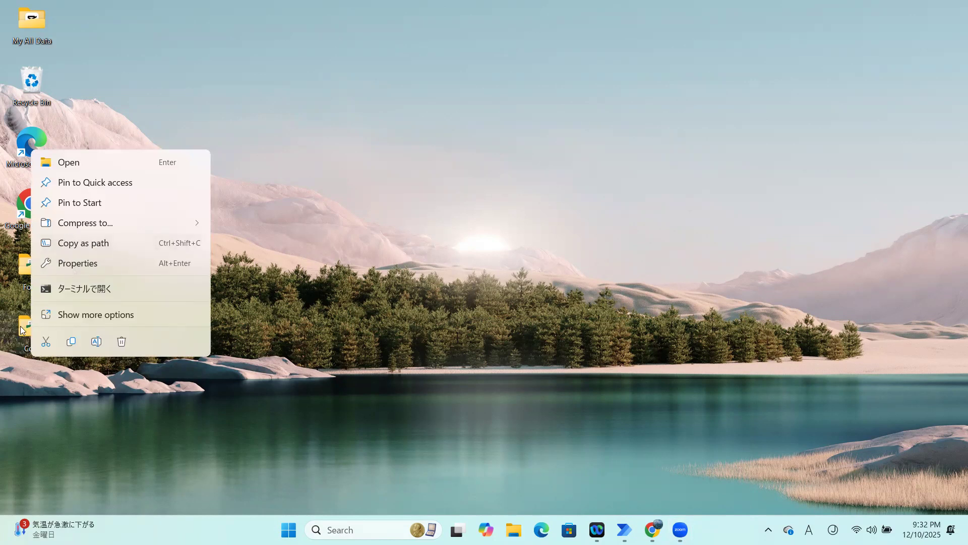
click(73, 244)
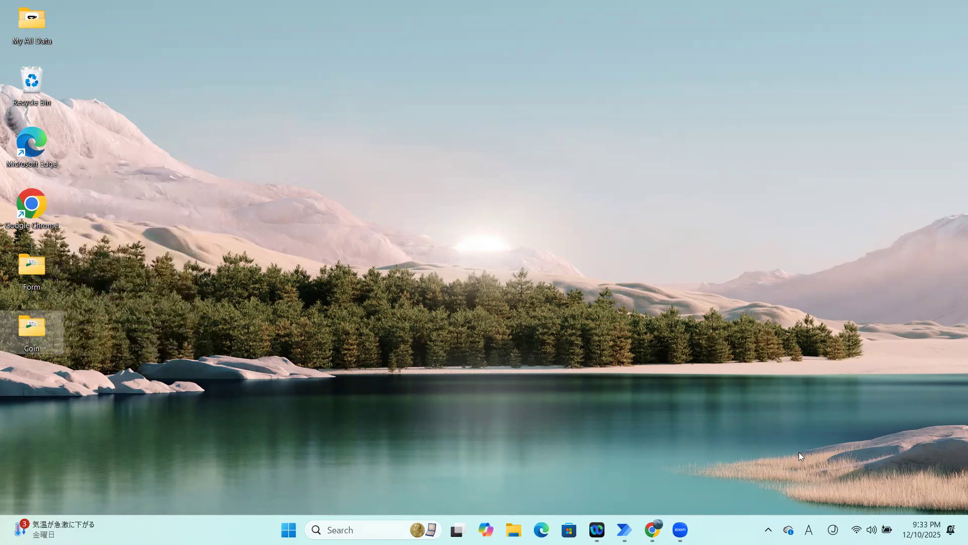
mouse_move(624, 530)
click(691, 454)
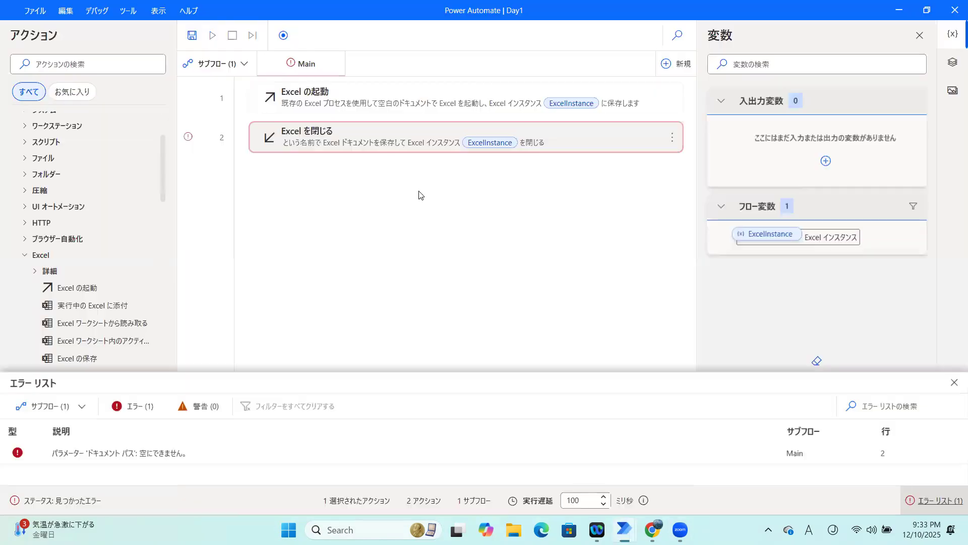
Reopen the Excel を閉じる action and paste the copied folder path as its document path (ドキュメント パス)
double_click(385, 141)
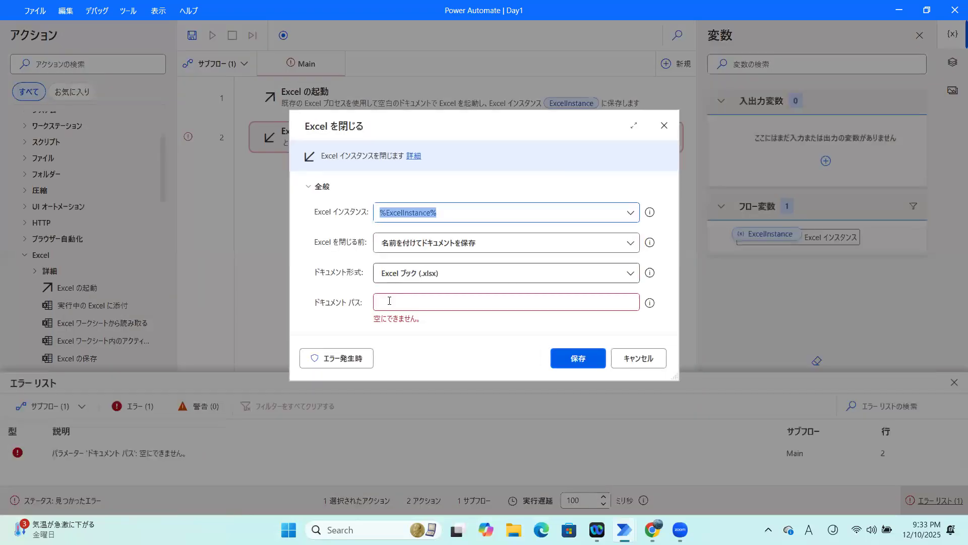
click(389, 302)
key(ctrl+v)
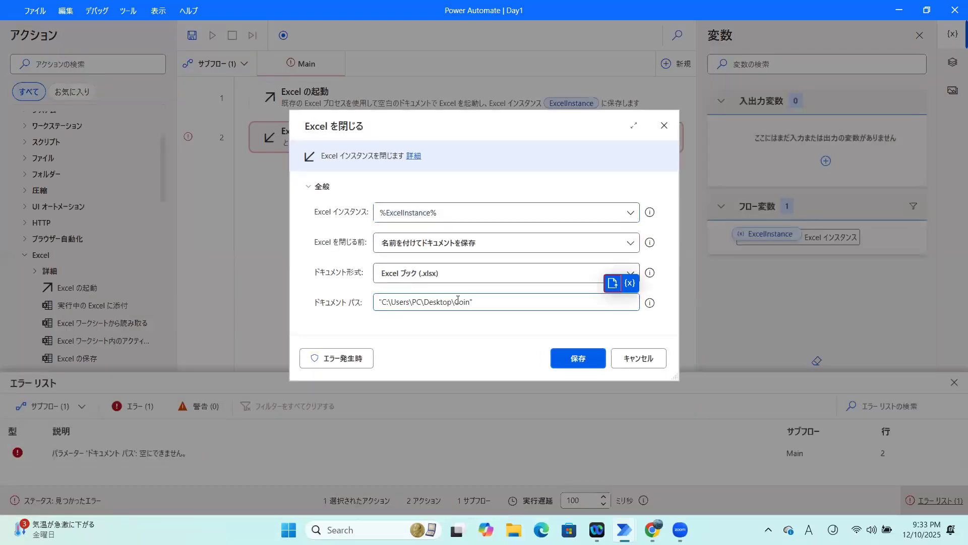
Strip the quotation marks from the document path, change it to C:\Users\PC\Desktop\Test and save the action
key(BackSpace)
key(Home)
key(Right)
key(BackSpace)
click(476, 299)
key(BackSpace)
key(BackSpace)
key(BackSpace)
key(BackSpace)
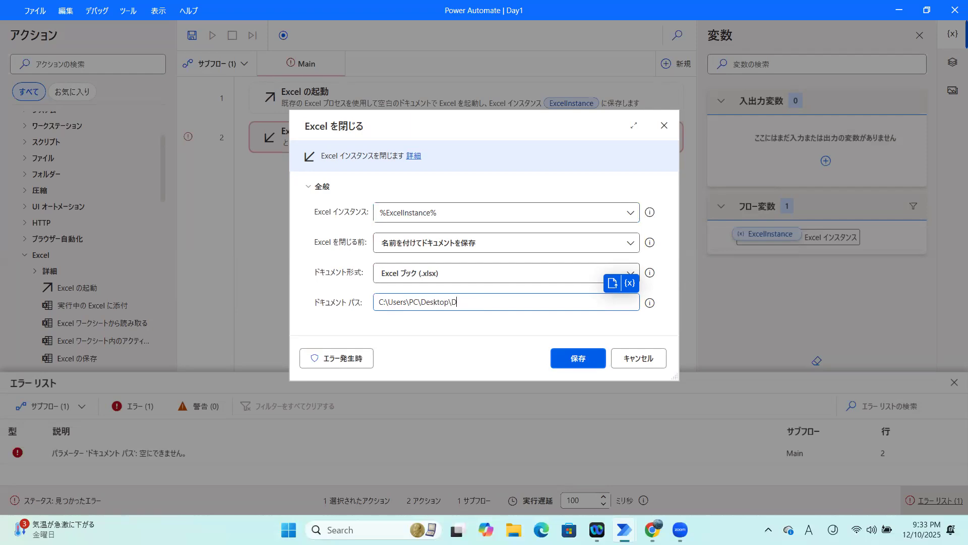
text(Test)
click(580, 358)
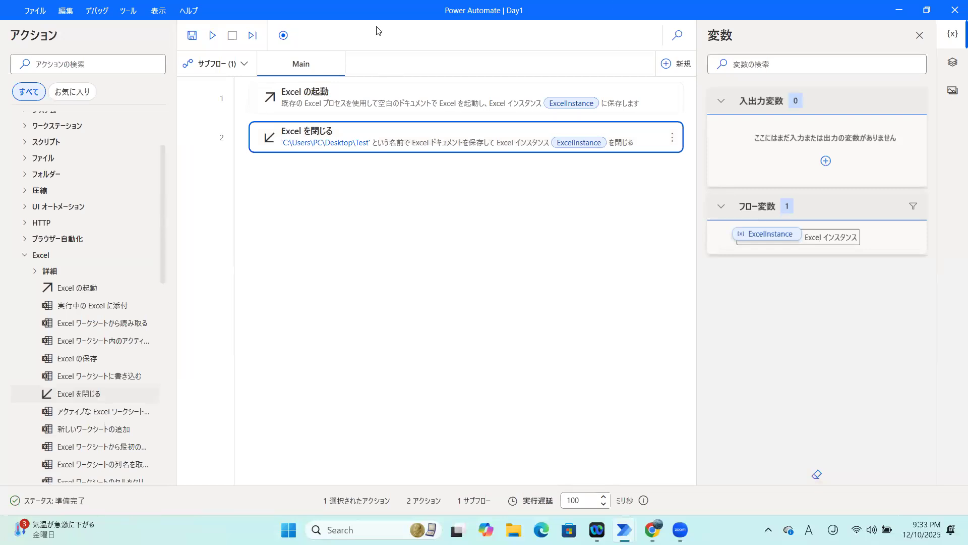
Run the Day1 flow and reveal the desktop to check for the saved Test workbook
click(210, 40)
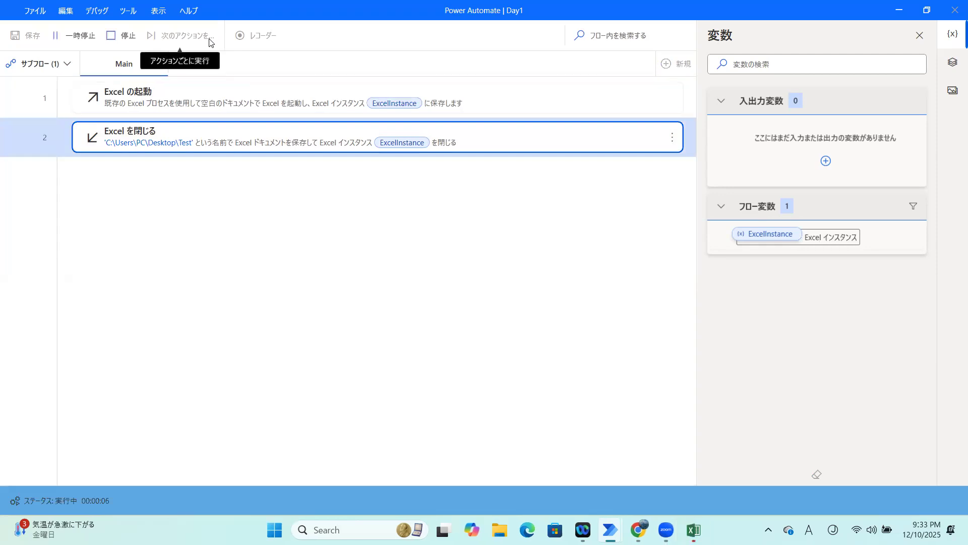
click(899, 10)
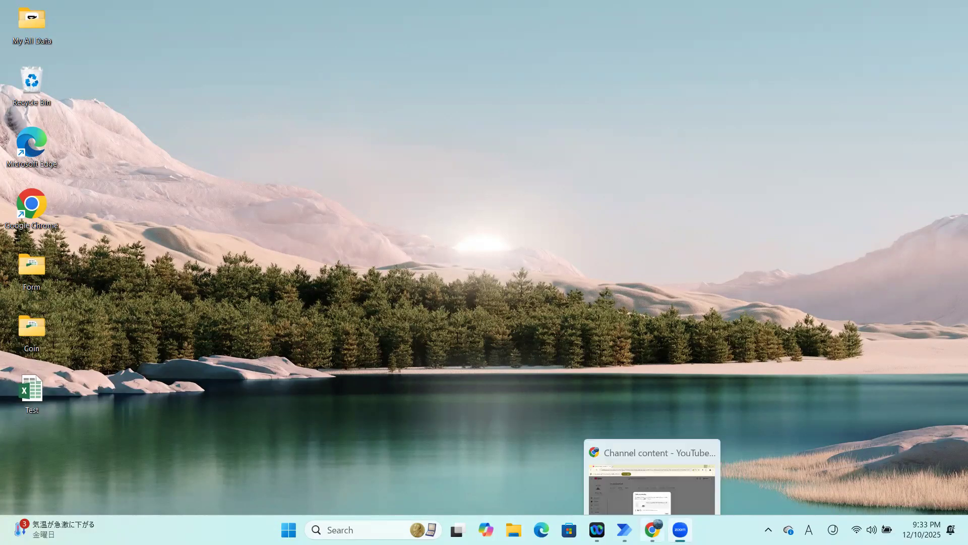
mouse_move(624, 529)
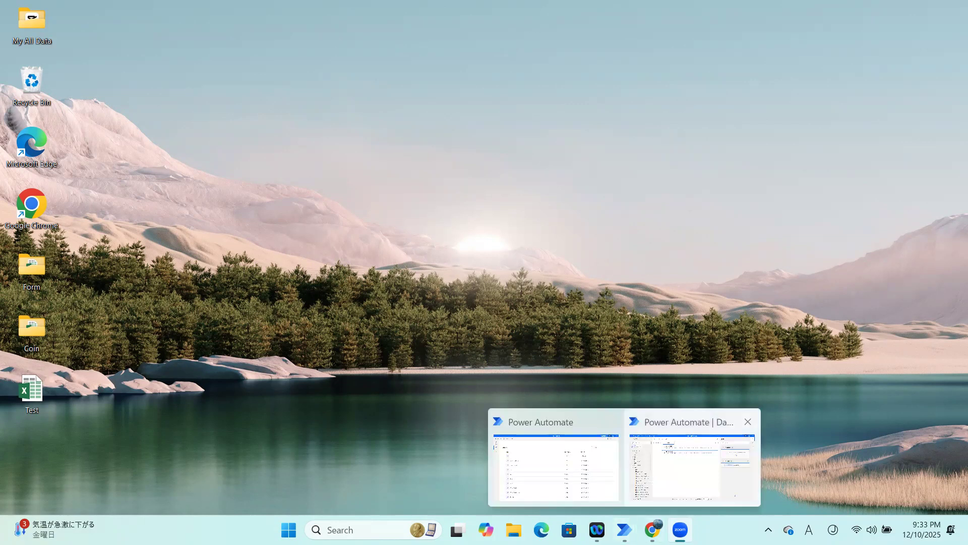